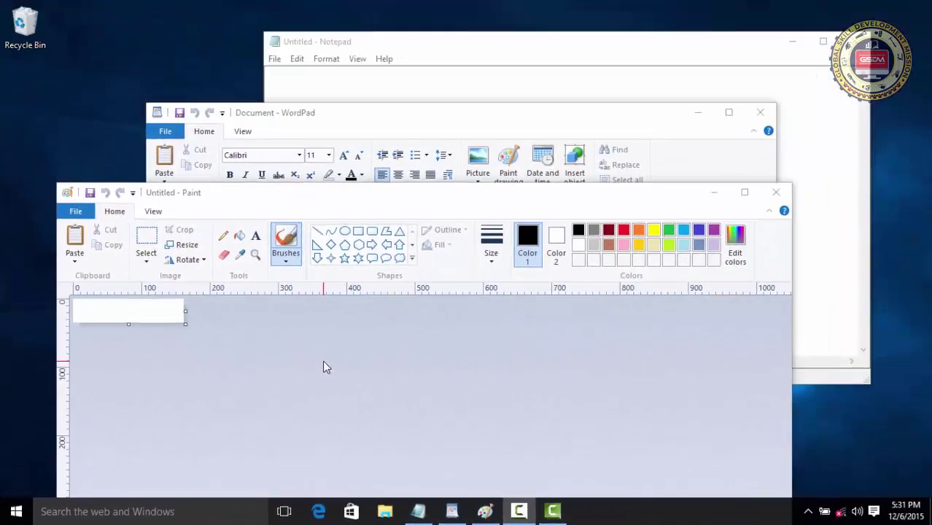
# View all open windows in Task View and bring the untitled Notepad window to the front.
pyautogui.click(388, 374)
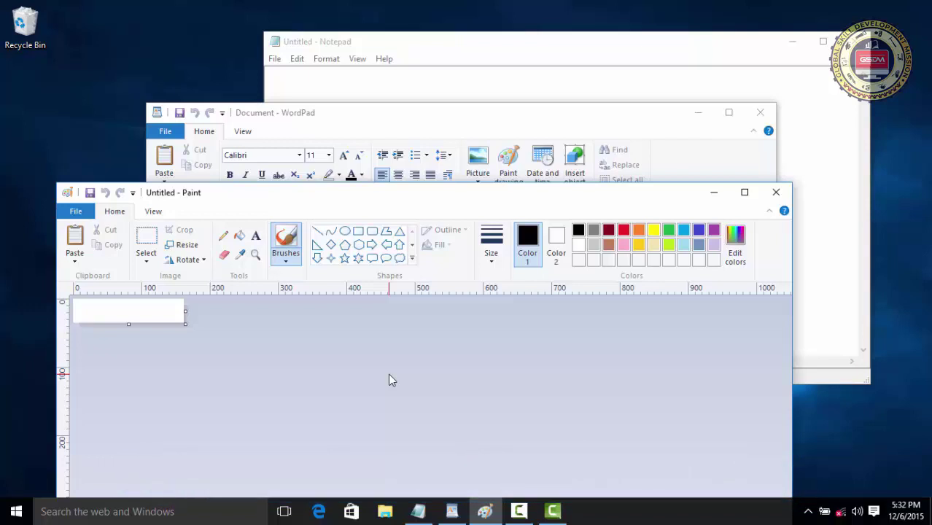
pyautogui.click(283, 512)
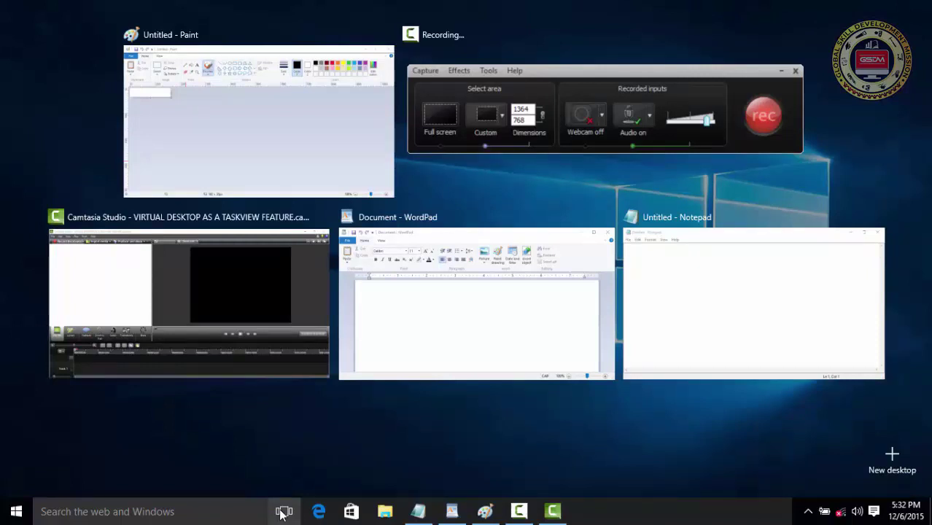
pyautogui.click(284, 513)
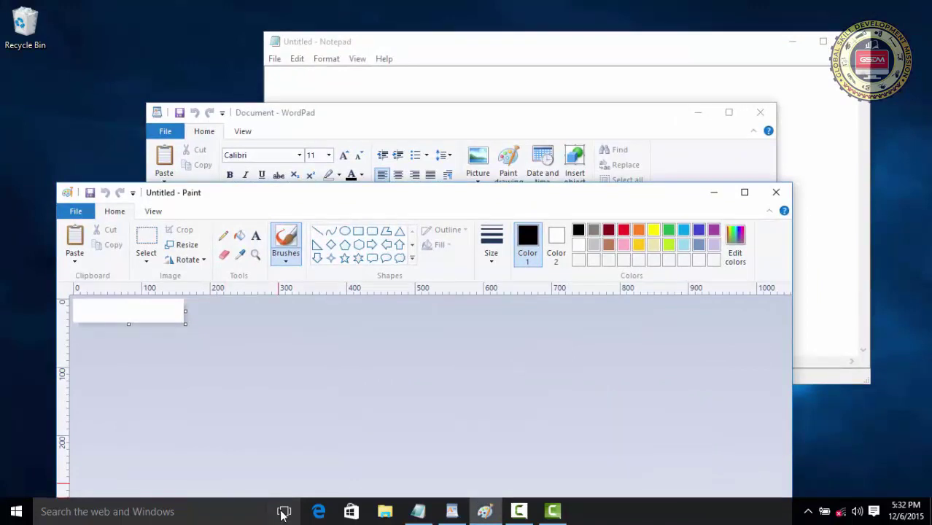
pyautogui.click(283, 512)
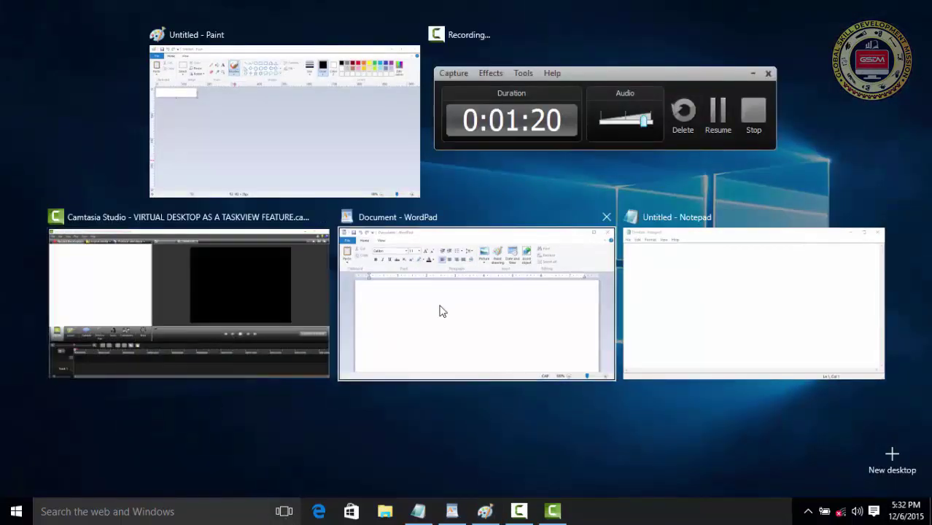
pyautogui.click(715, 299)
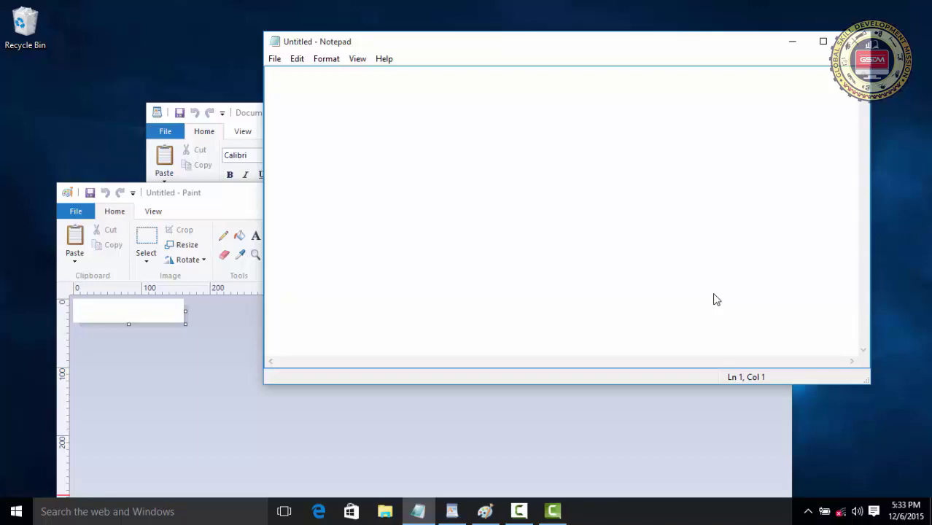
# Create a second virtual desktop and switch to it.
pyautogui.click(292, 514)
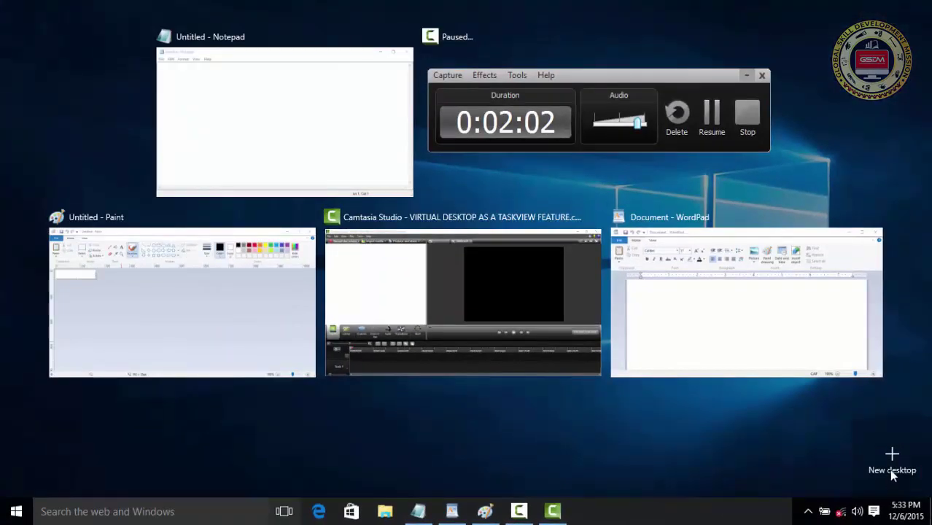
pyautogui.click(891, 473)
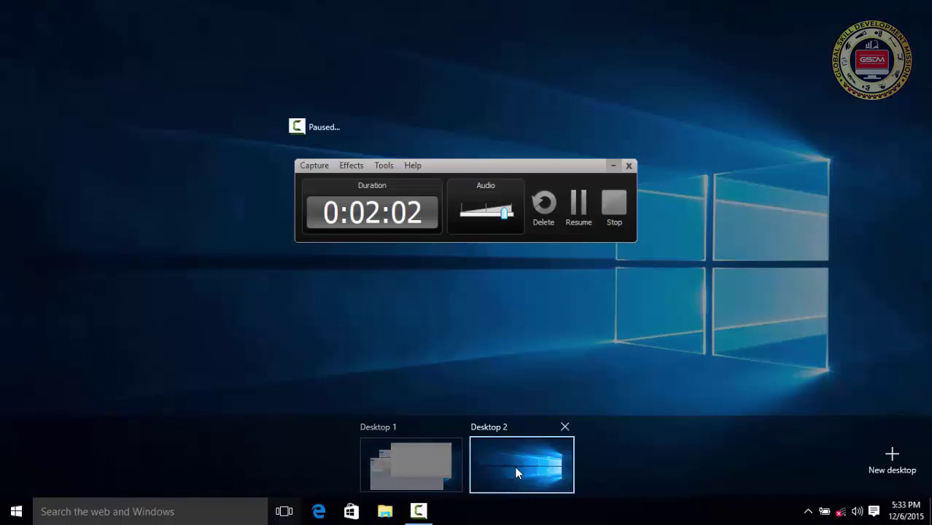
pyautogui.click(516, 474)
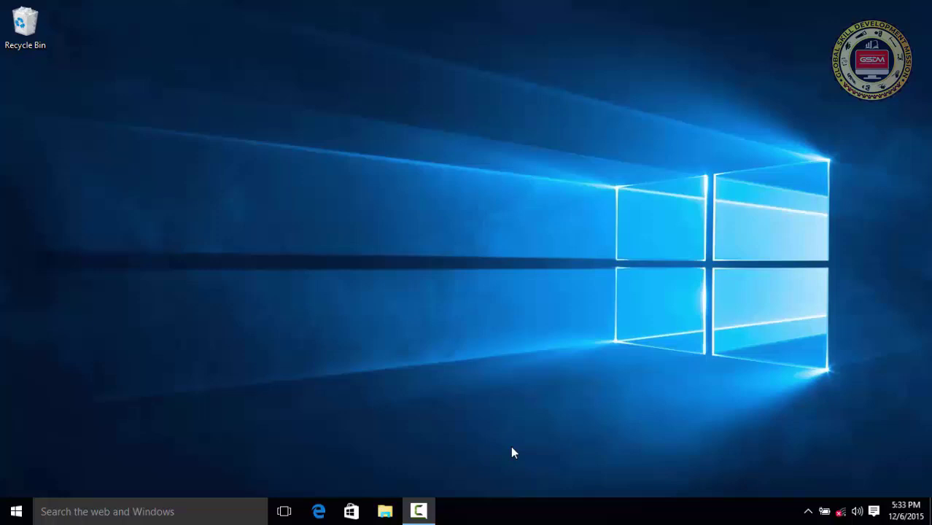
# Switch to Desktop 1 to view its open windows and return to Desktop 2.
pyautogui.click(286, 513)
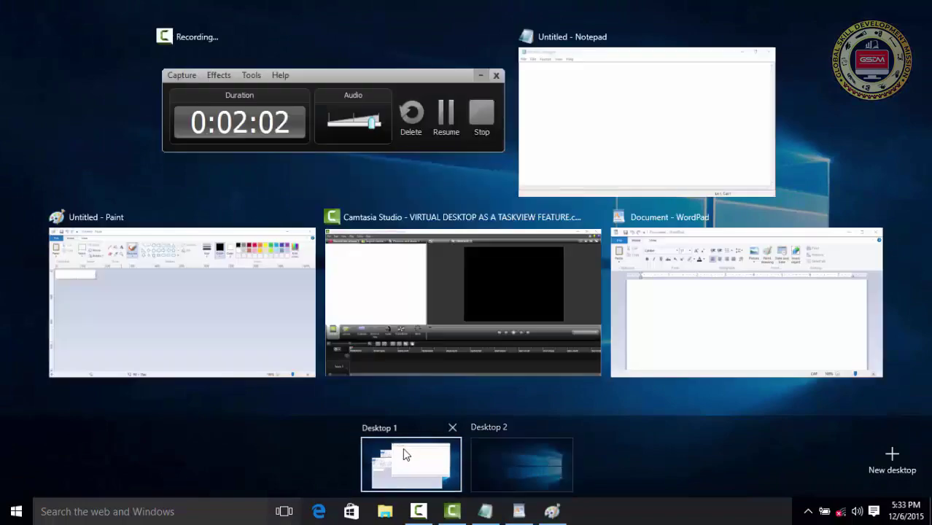
pyautogui.click(403, 450)
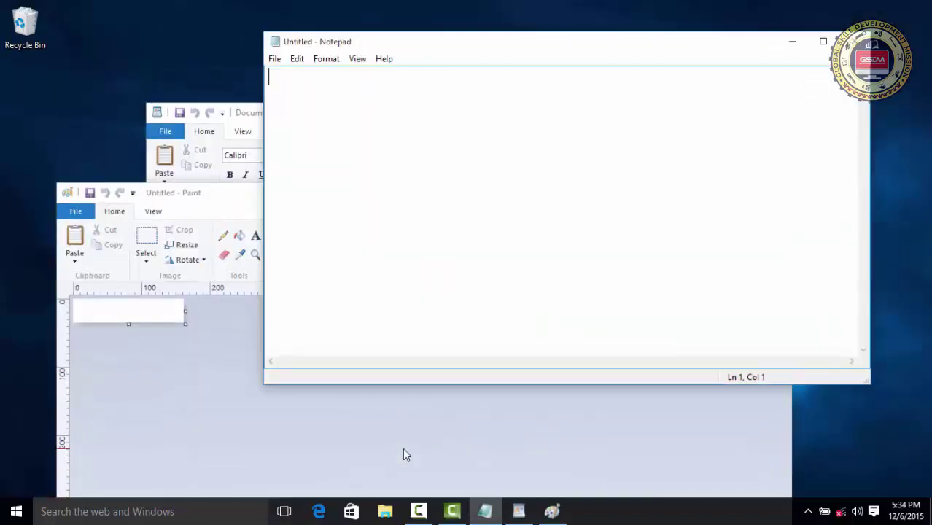
pyautogui.click(292, 512)
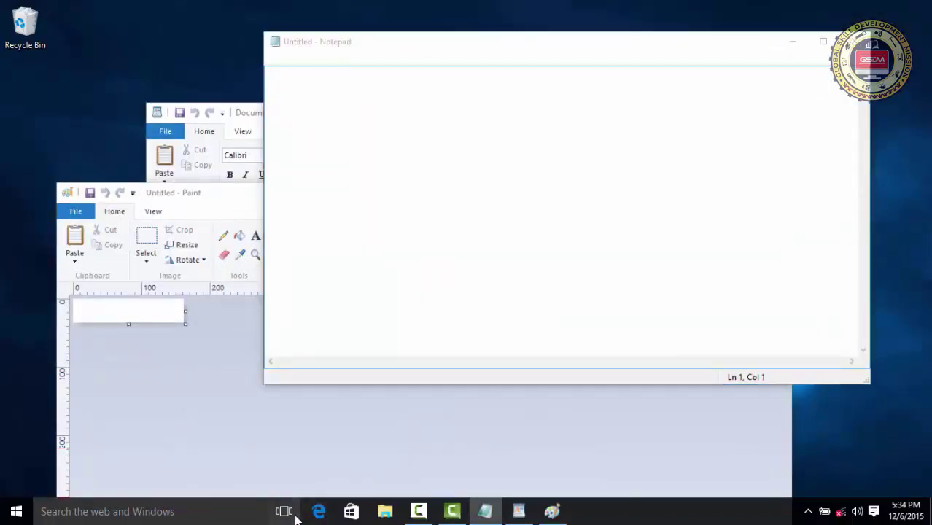
pyautogui.click(553, 467)
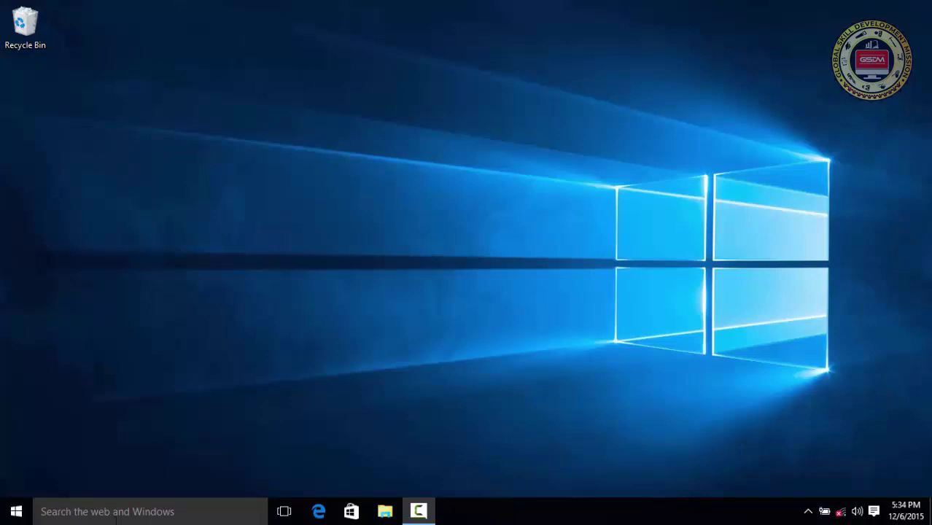
# Open Calculator on Desktop 2 and switch back to Desktop 1.
pyautogui.click(16, 511)
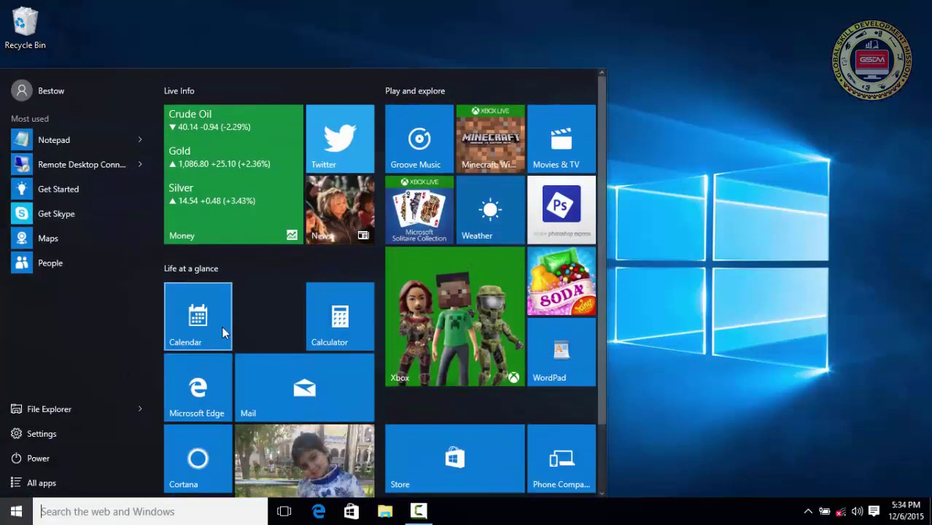
pyautogui.click(342, 319)
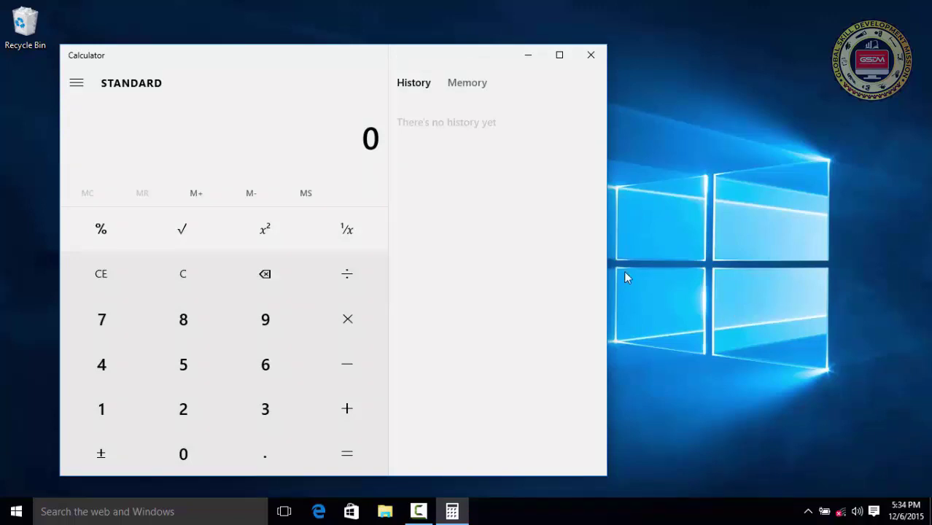
pyautogui.click(284, 511)
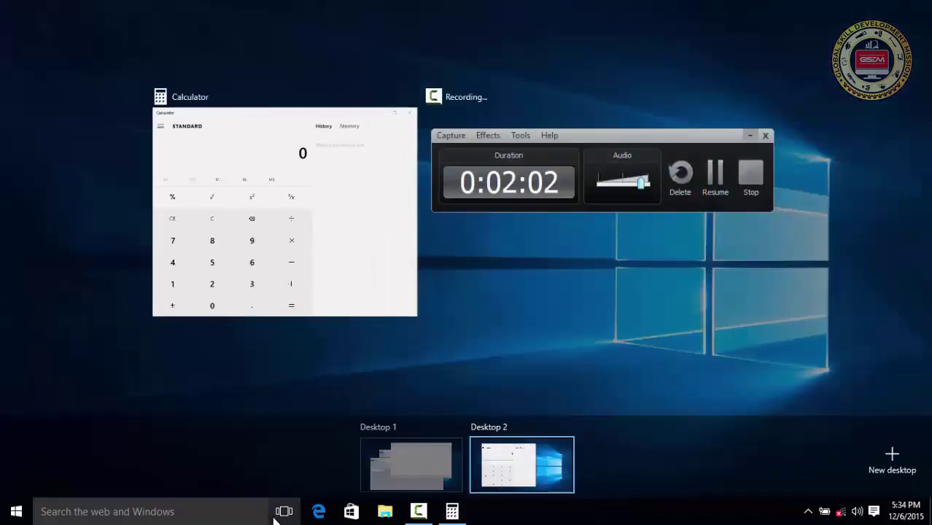
pyautogui.click(434, 469)
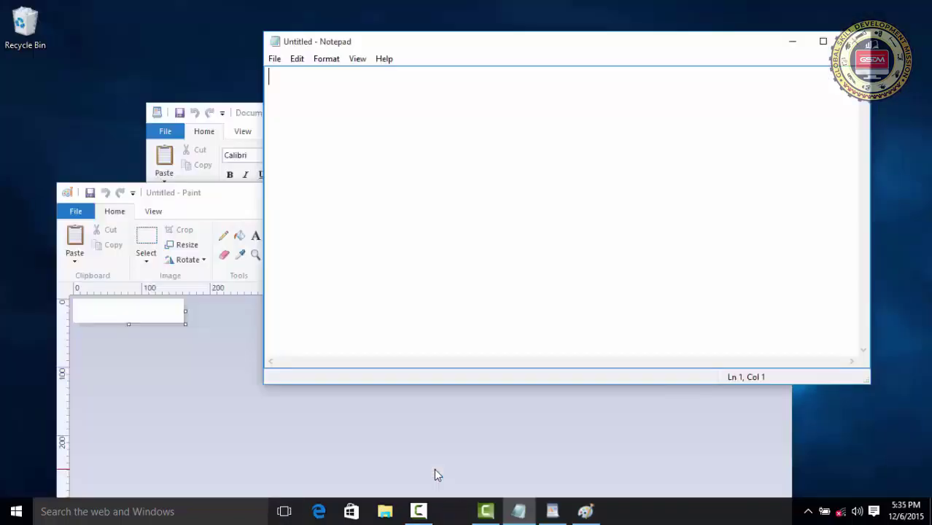
# Create a third virtual desktop and open the Calendar app on it.
pyautogui.click(292, 515)
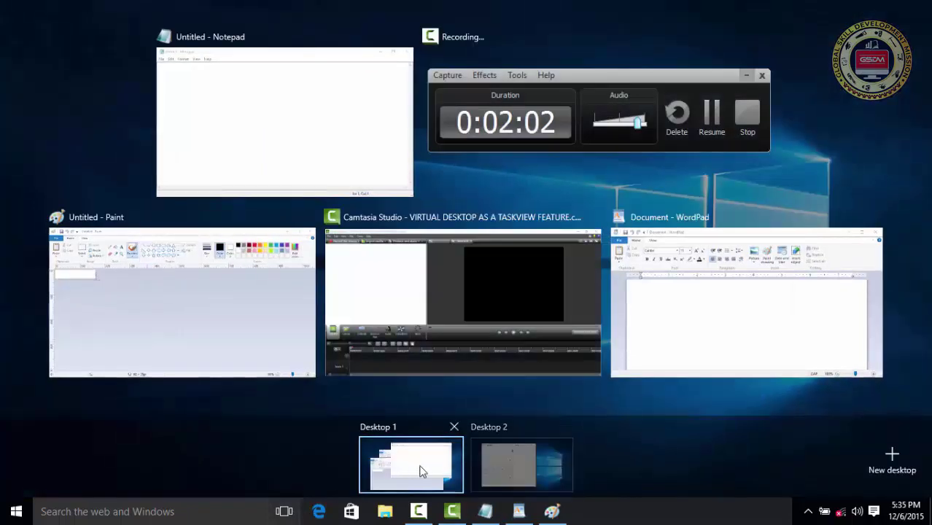
pyautogui.moveTo(531, 478)
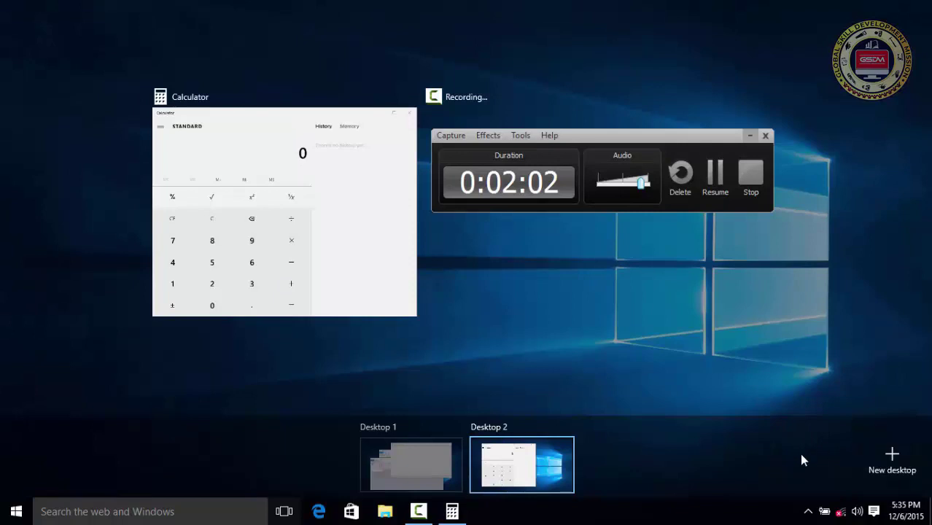
pyautogui.click(892, 458)
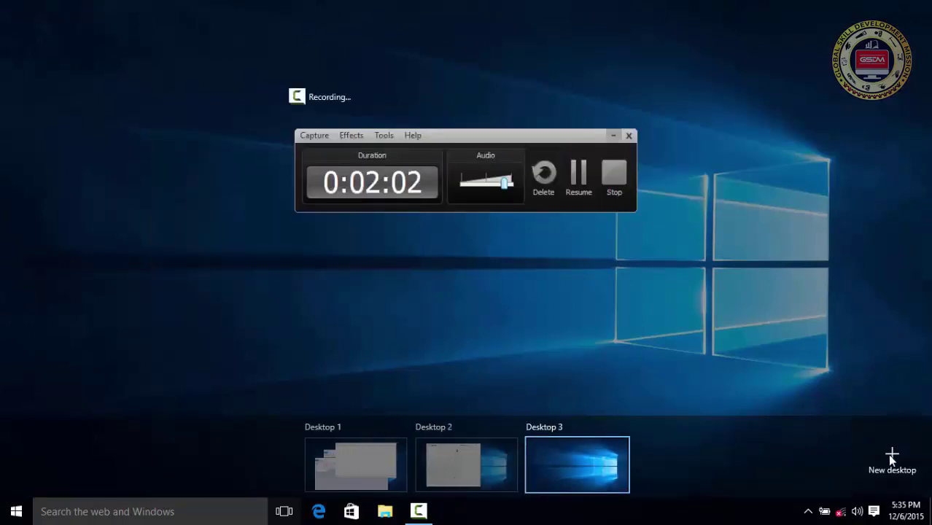
pyautogui.click(567, 460)
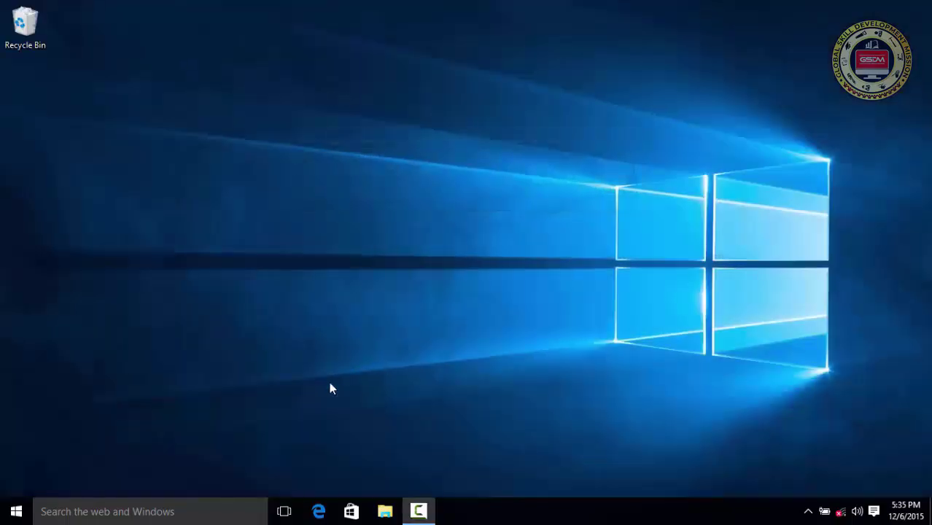
pyautogui.click(16, 511)
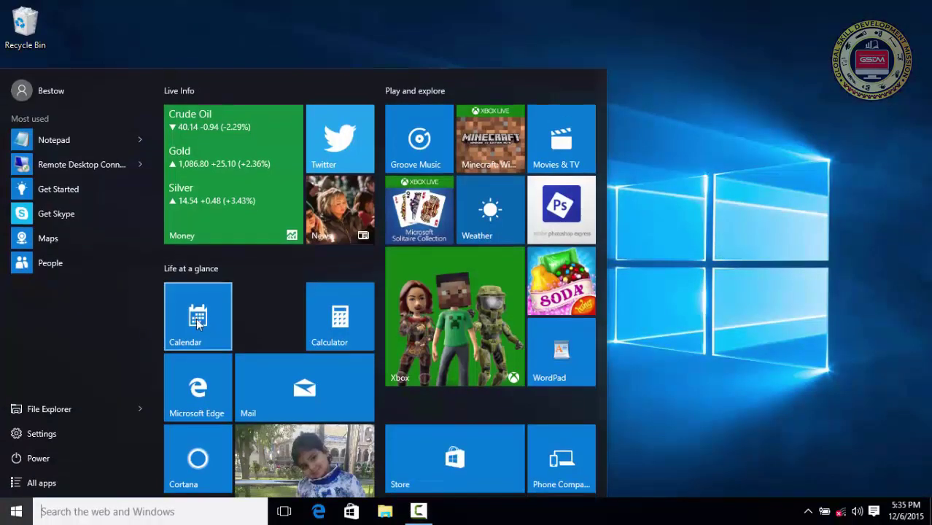
pyautogui.click(206, 324)
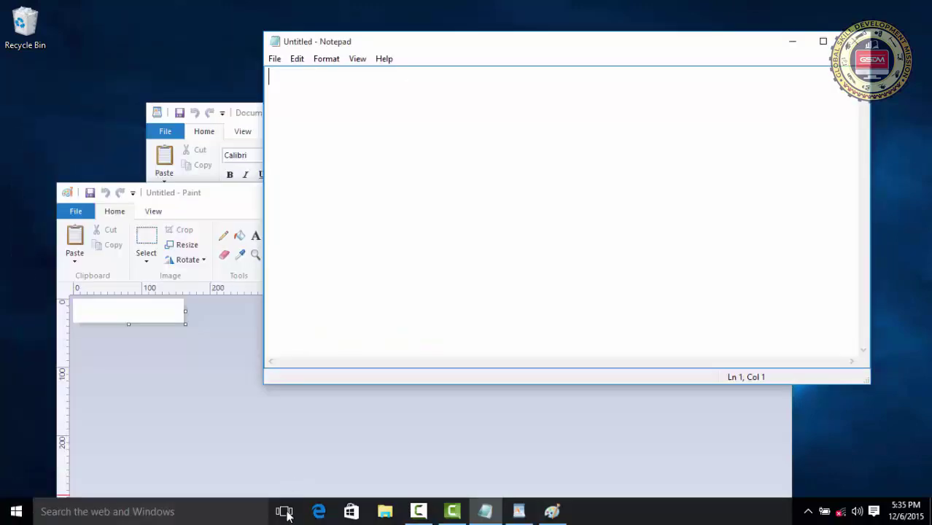
# Preview the windows on Desktop 1, Desktop 2 and Desktop 3 in Task View and return to Desktop 1.
pyautogui.click(284, 512)
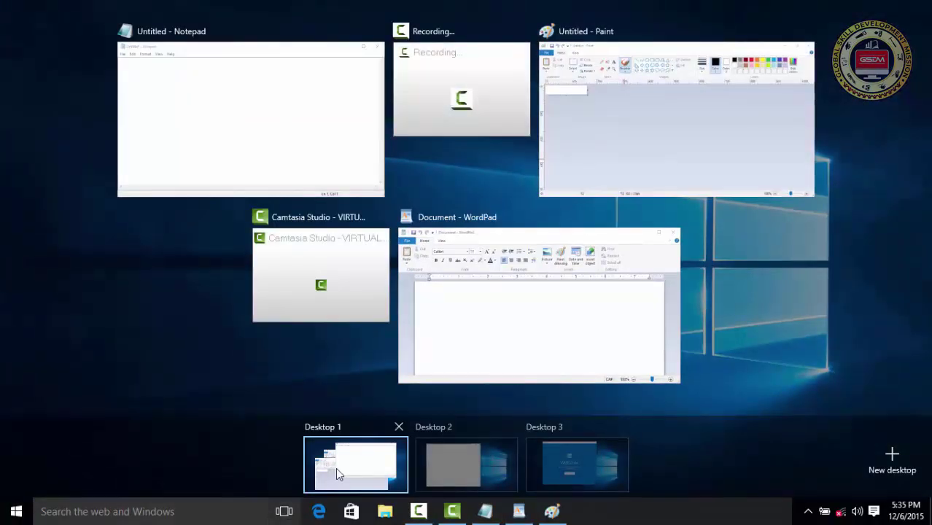
pyautogui.moveTo(518, 467)
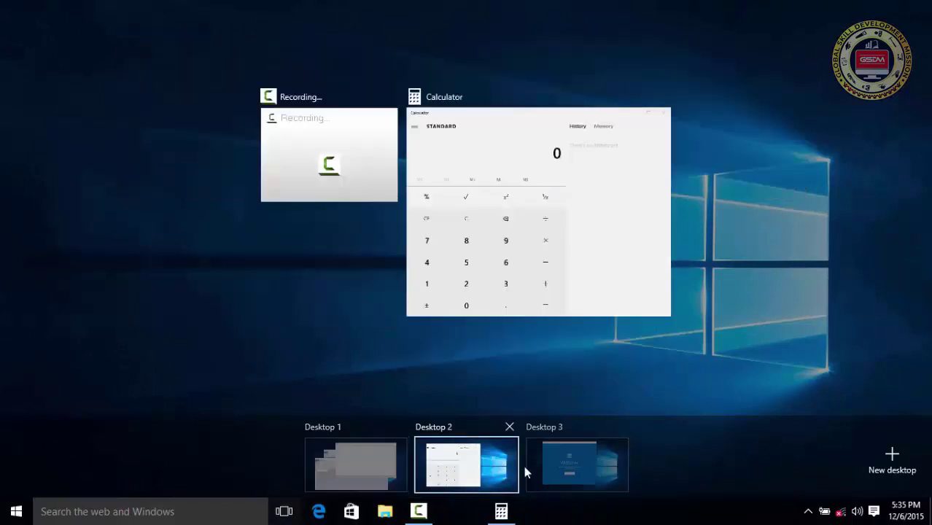
pyautogui.moveTo(390, 471)
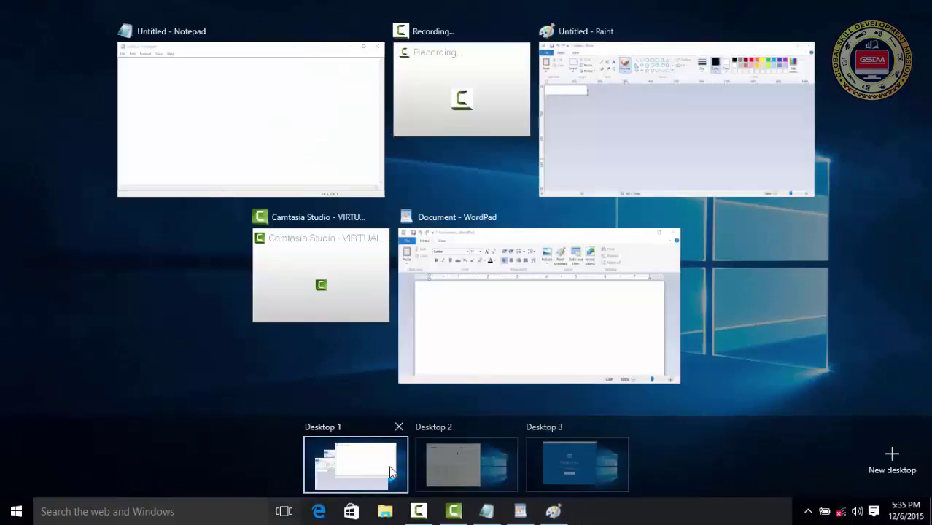
pyautogui.moveTo(542, 458)
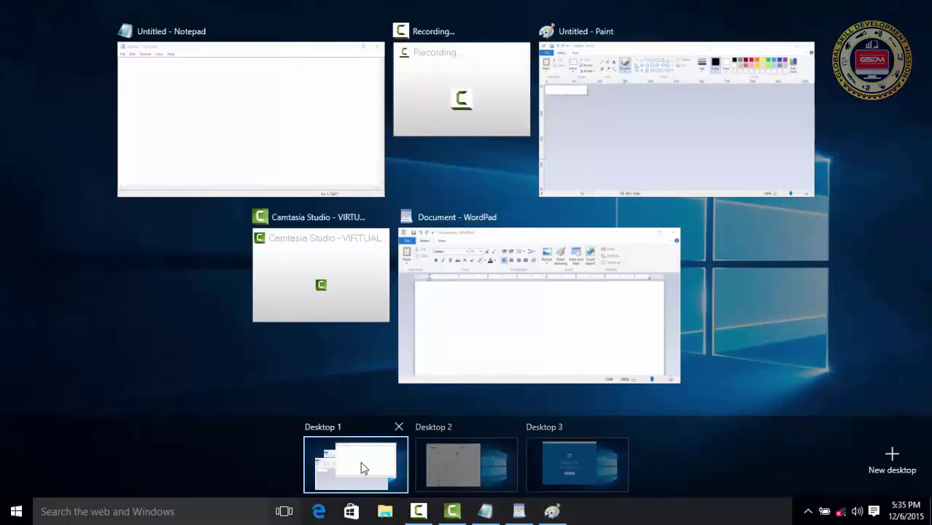
pyautogui.click(361, 462)
# Switch through Desktop 2 and Desktop 3 to view their apps and go back to Desktop 1.
pyautogui.click(285, 512)
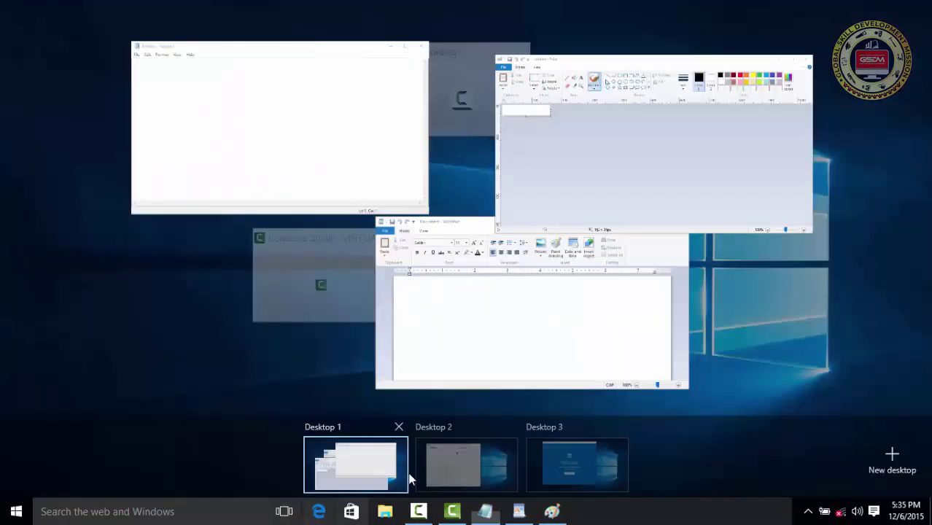
pyautogui.click(443, 464)
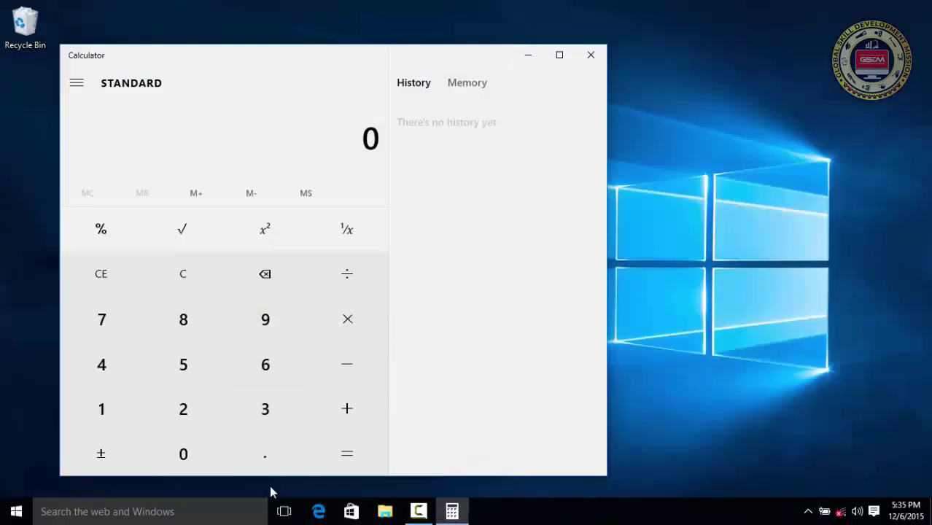
pyautogui.click(285, 511)
pyautogui.click(560, 468)
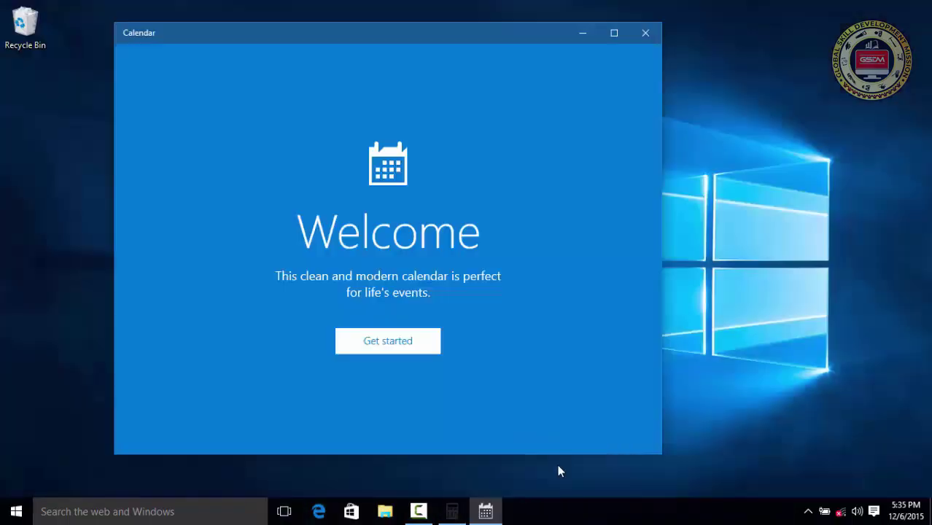
pyautogui.click(285, 512)
pyautogui.click(336, 481)
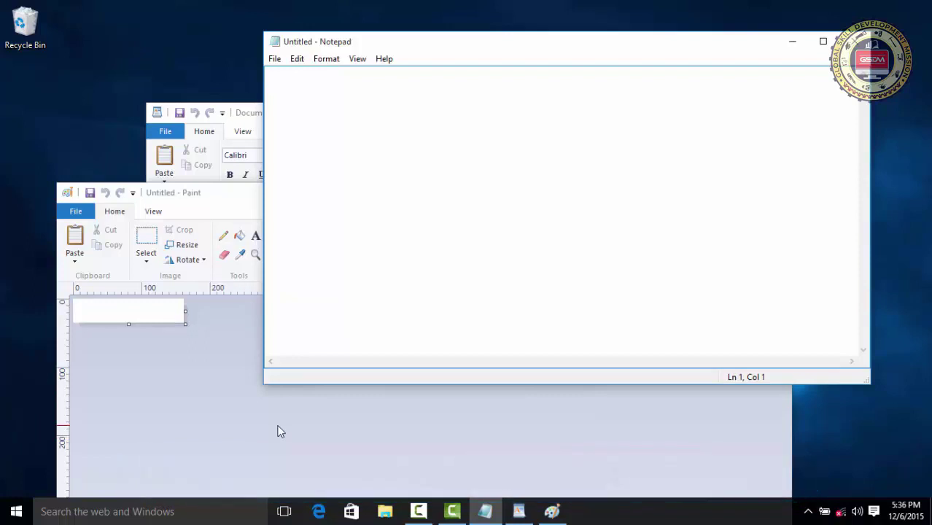
# Move the Paint window from Desktop 1 to Desktop 3 and switch to Desktop 3.
pyautogui.click(284, 511)
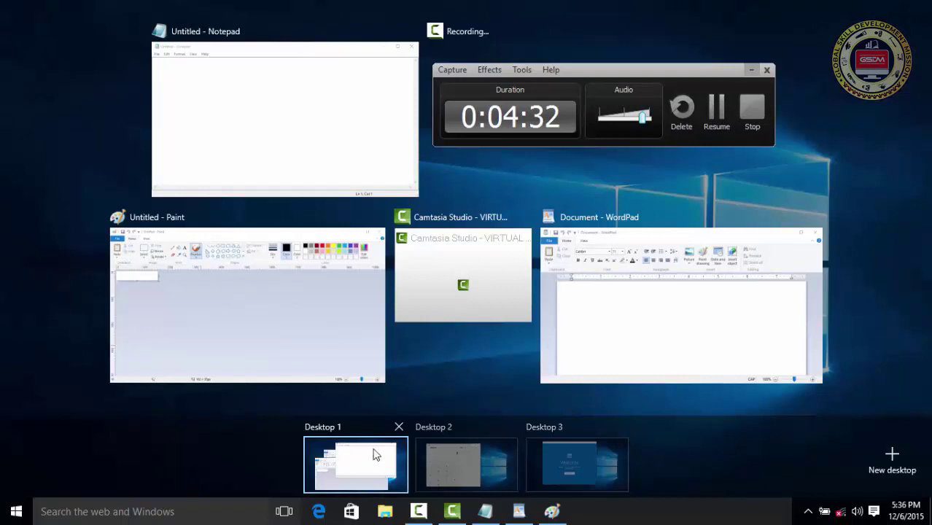
pyautogui.moveTo(238, 246)
pyautogui.mouseDown()
pyautogui.moveTo(235, 259)
pyautogui.moveTo(302, 294)
pyautogui.moveTo(444, 354)
pyautogui.moveTo(531, 413)
pyautogui.moveTo(575, 466)
pyautogui.mouseUp()
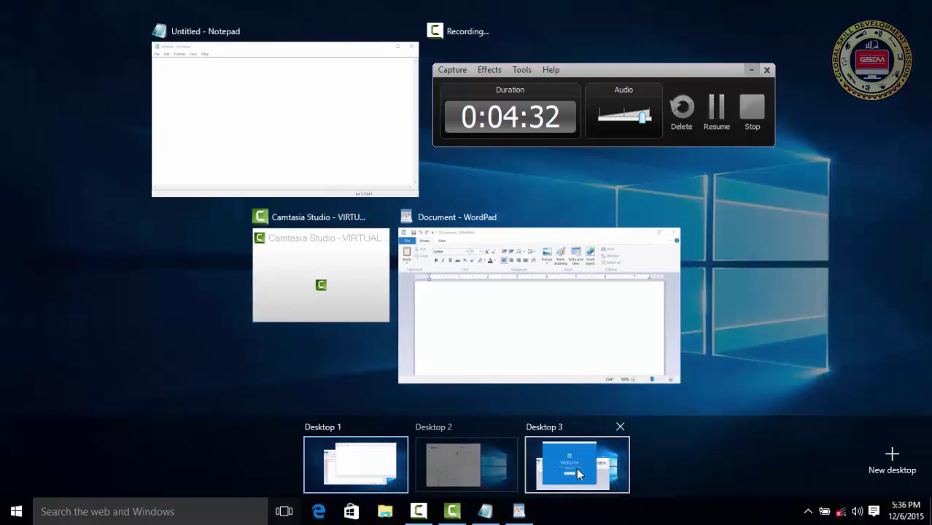
pyautogui.click(604, 466)
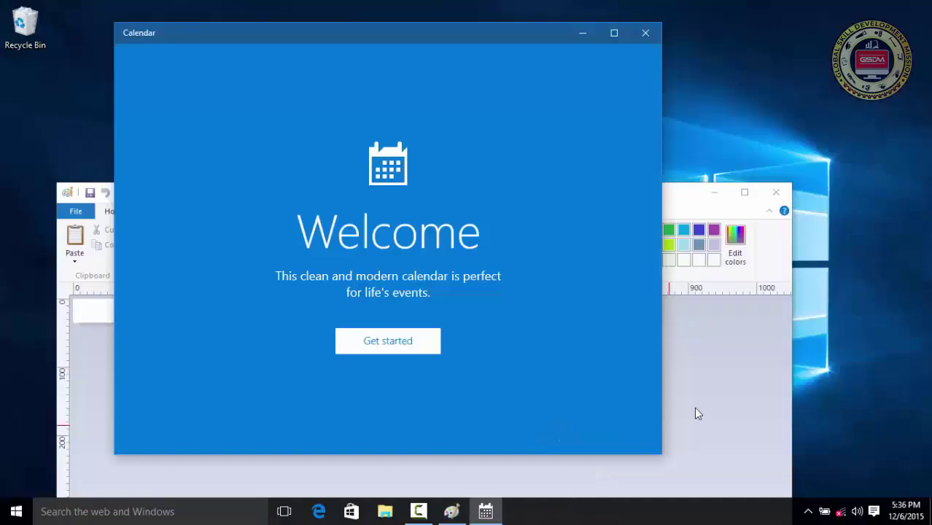
# Alternate between the Paint and Calendar windows on Desktop 3, finishing with Paint in front.
pyautogui.click(736, 385)
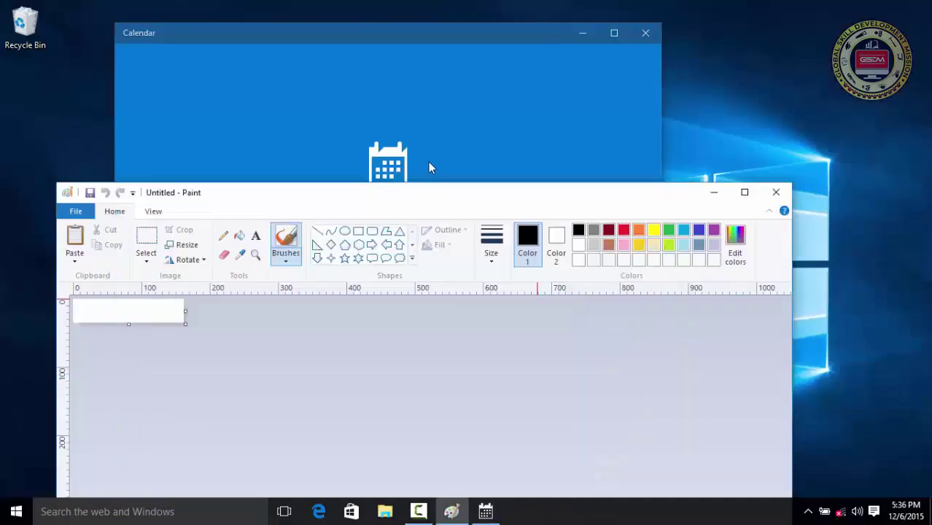
pyautogui.click(393, 102)
pyautogui.click(715, 351)
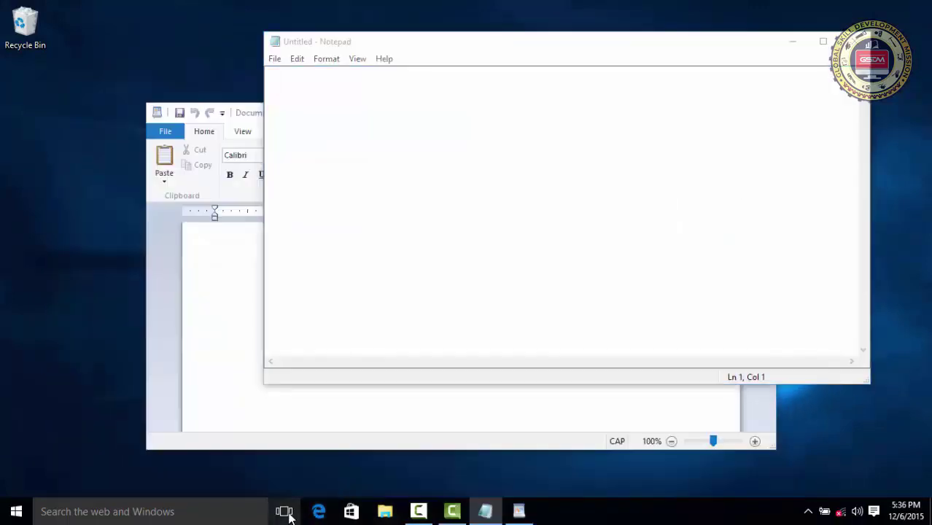
# Move the WordPad window from Desktop 1 to a new desktop in Task View and switch to Desktop 4.
pyautogui.click(283, 511)
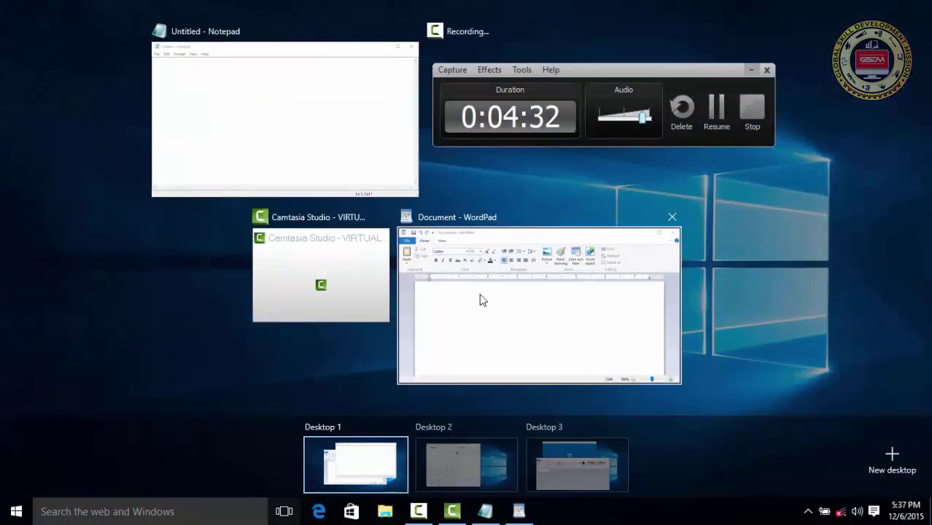
pyautogui.moveTo(505, 255); pyautogui.dragTo(897, 459)
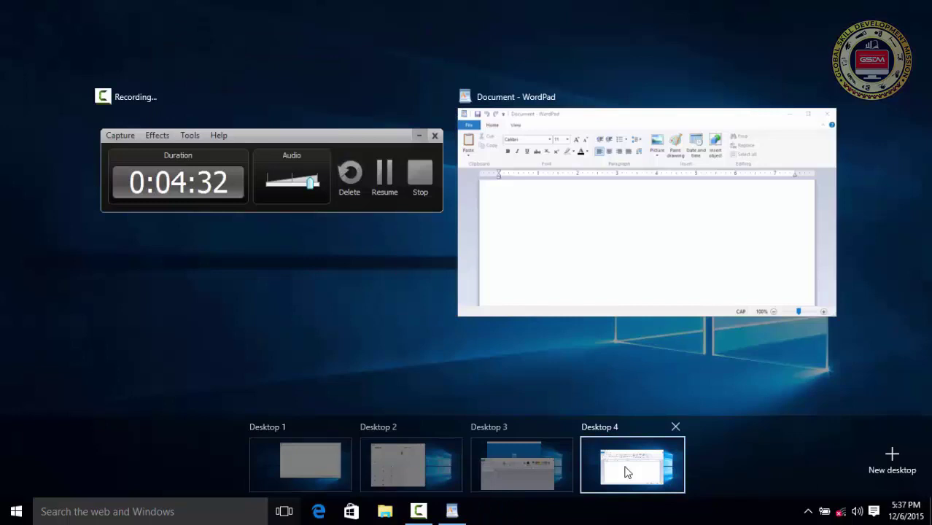
pyautogui.click(626, 473)
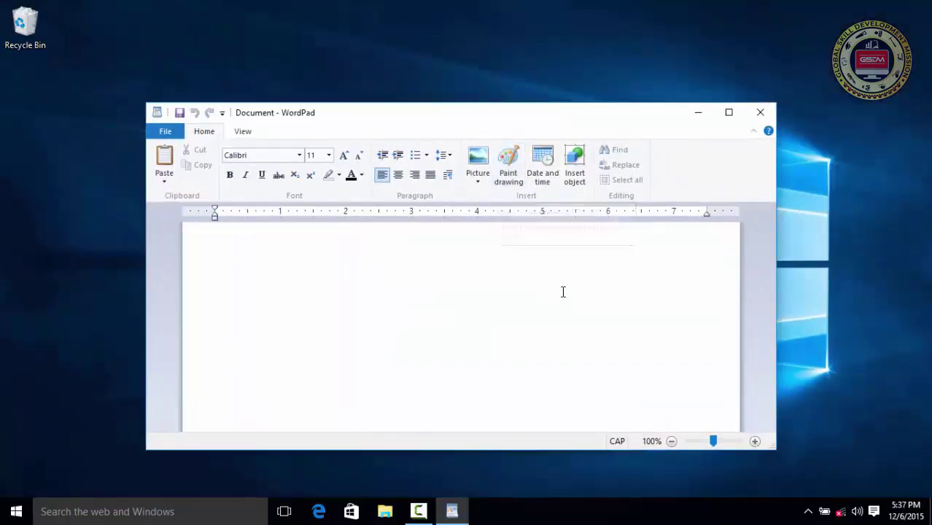
# Open Task View on Desktop 4 and cycle the focus between the window previews and the desktop thumbnails, ending on Desktop 1's thumbnail.
pyautogui.click(284, 510)
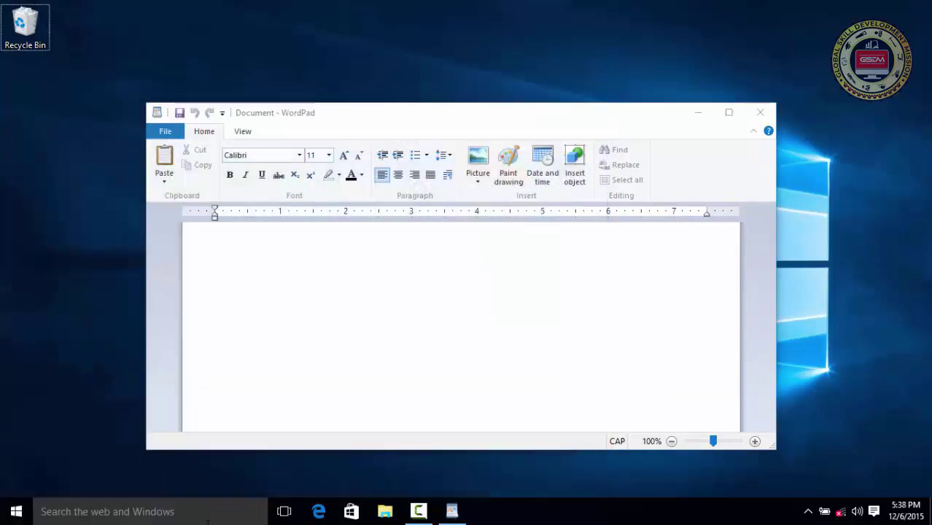
pyautogui.click(283, 512)
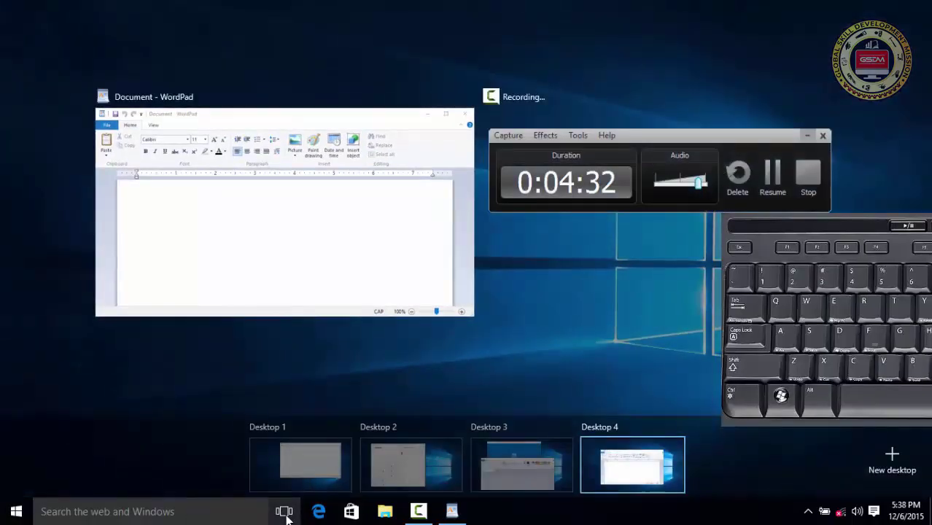
pyautogui.press('Tab')
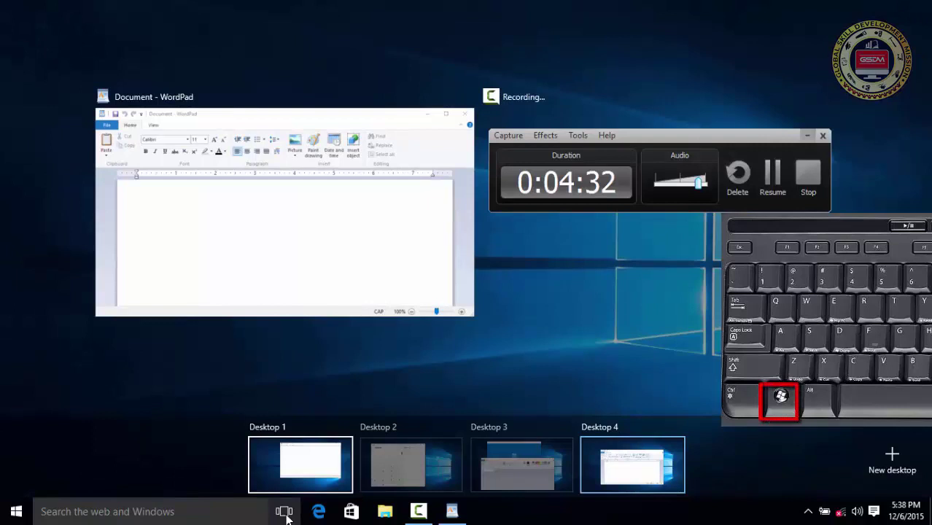
pyautogui.press('Tab')
pyautogui.press('Tab')
pyautogui.press('Tab')
pyautogui.press('Tab')
pyautogui.press('Tab')
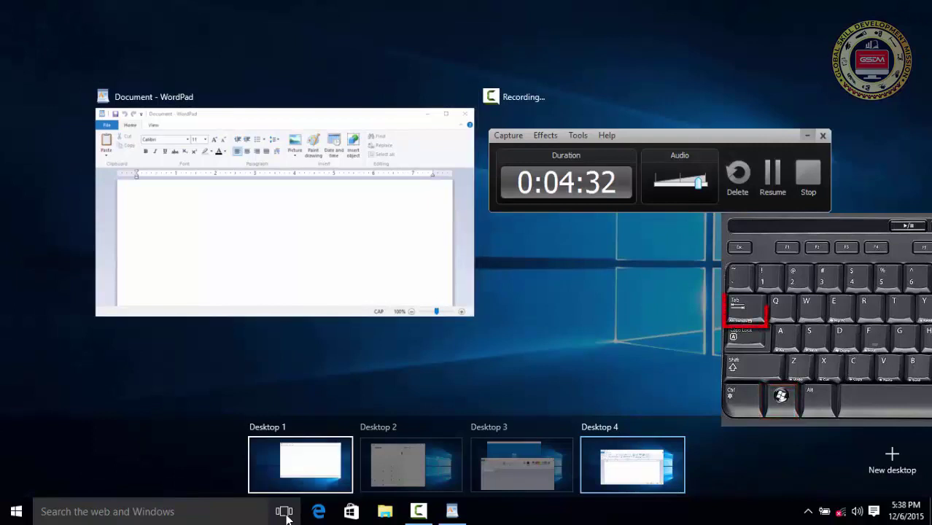
pyautogui.press('Tab')
pyautogui.press('Tab')
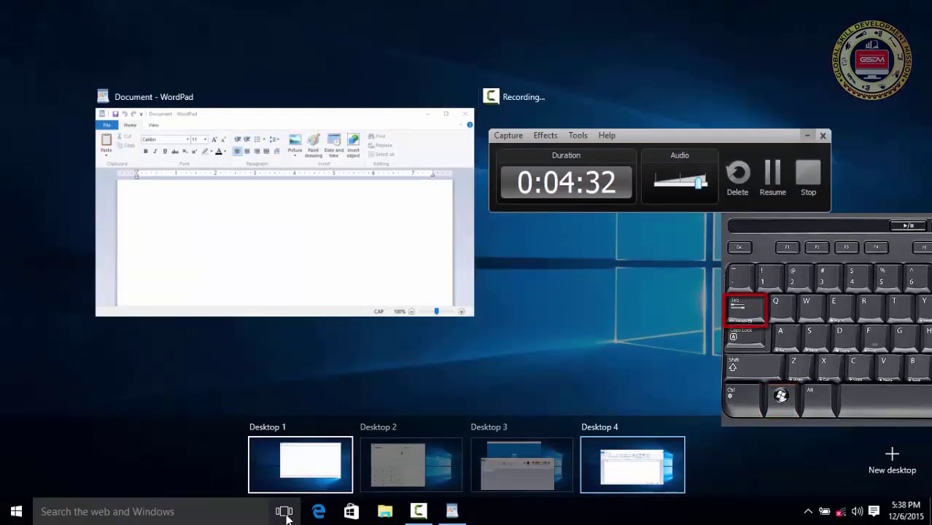
pyautogui.press('Tab')
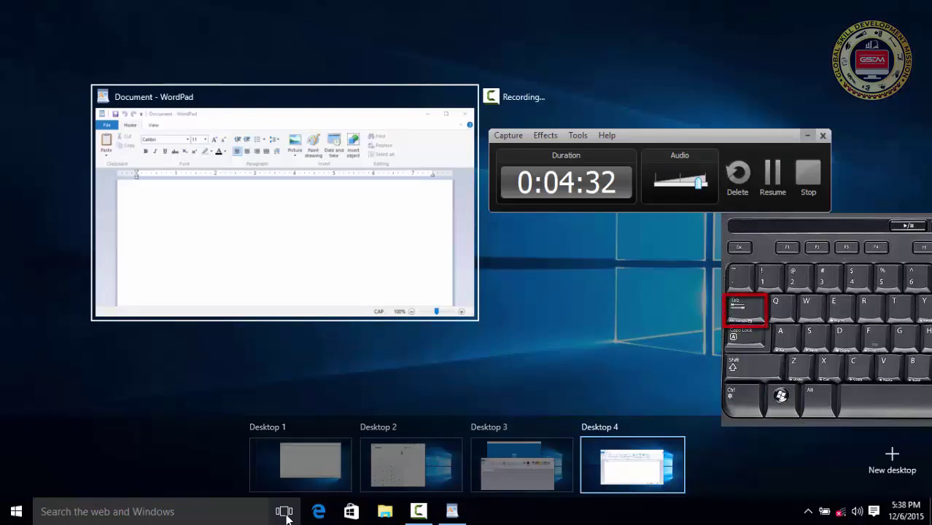
pyautogui.press('Tab')
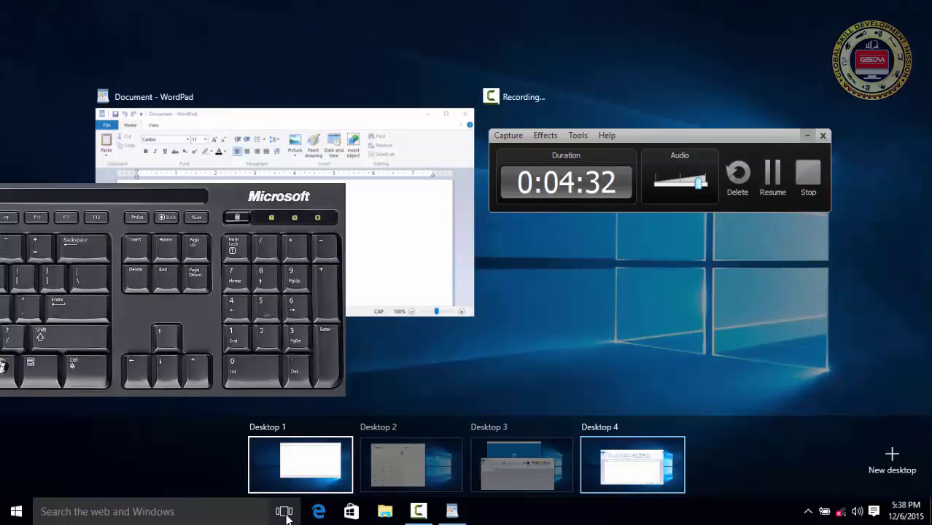
# Move the selection along the desktop thumbnails from Desktop 1 to Desktop 4 and open Desktop 4.
pyautogui.press('Right')
pyautogui.press('Right')
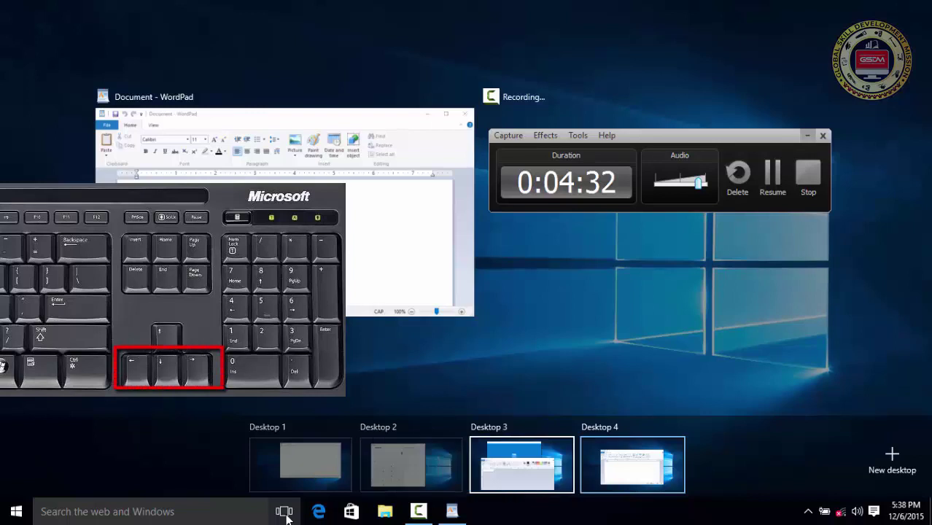
pyautogui.press('Right')
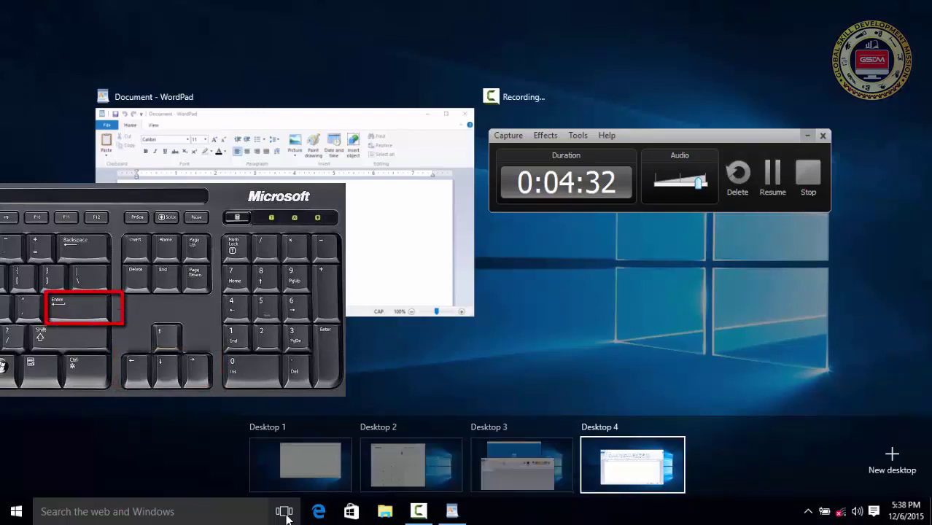
pyautogui.press('Return')
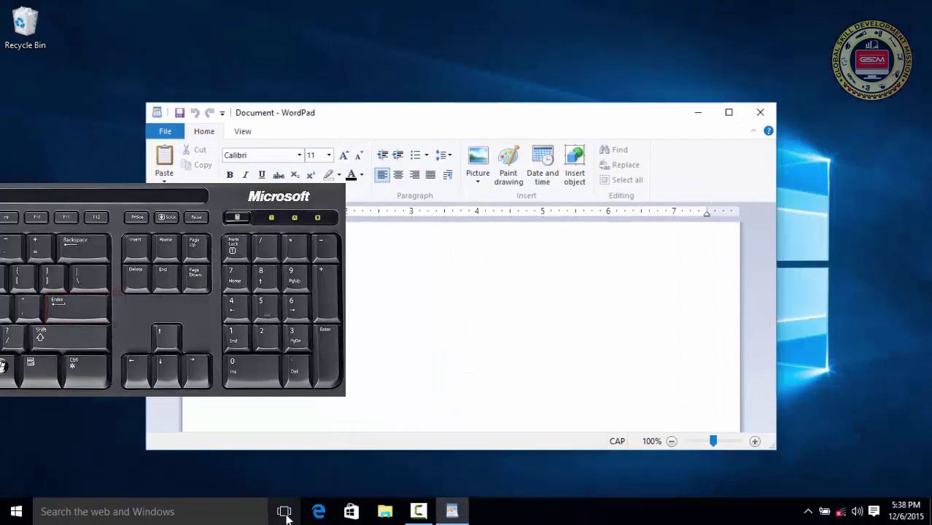
# Go back from Desktop 4 to Desktop 1 and show its windows in Task View.
pyautogui.click(286, 516)
pyautogui.press('Left')
pyautogui.press('Left')
pyautogui.press('Left')
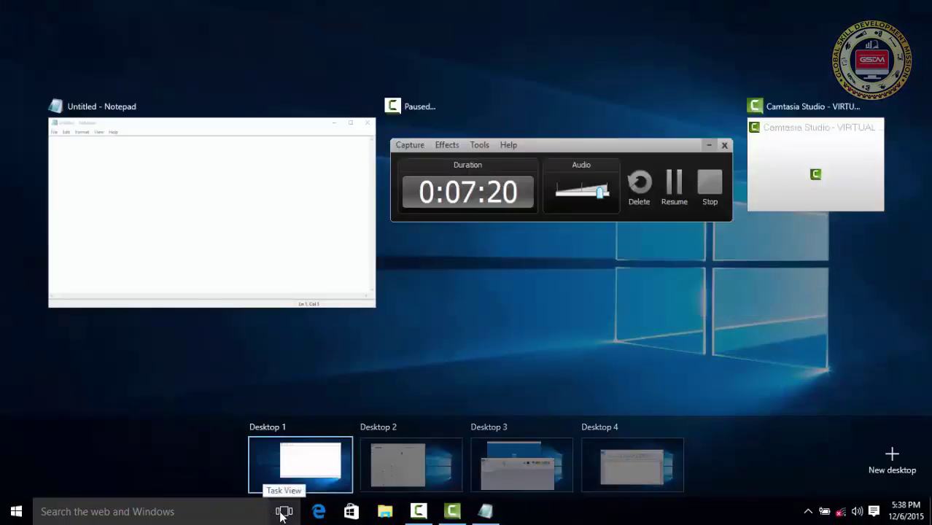
# Preview and close Desktop 4 in Task View, and switch to Desktop 3.
pyautogui.moveTo(635, 463)
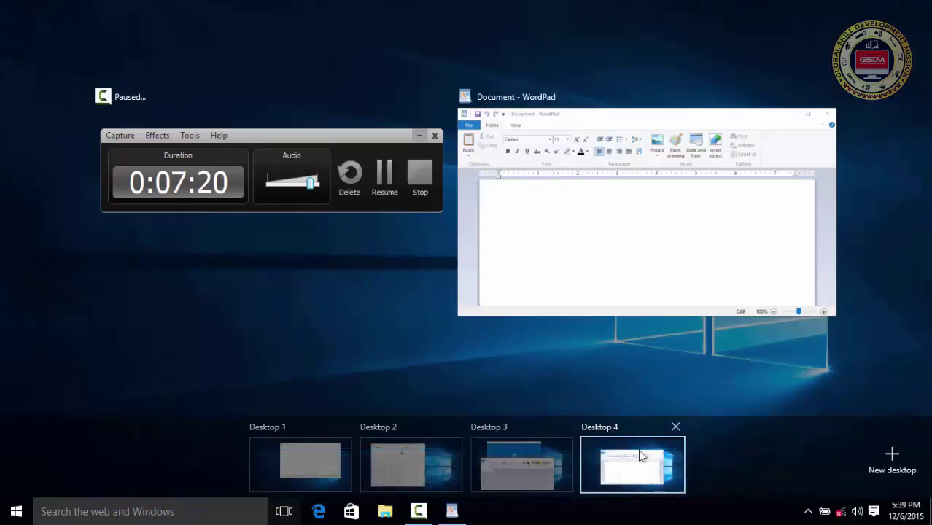
pyautogui.click(676, 427)
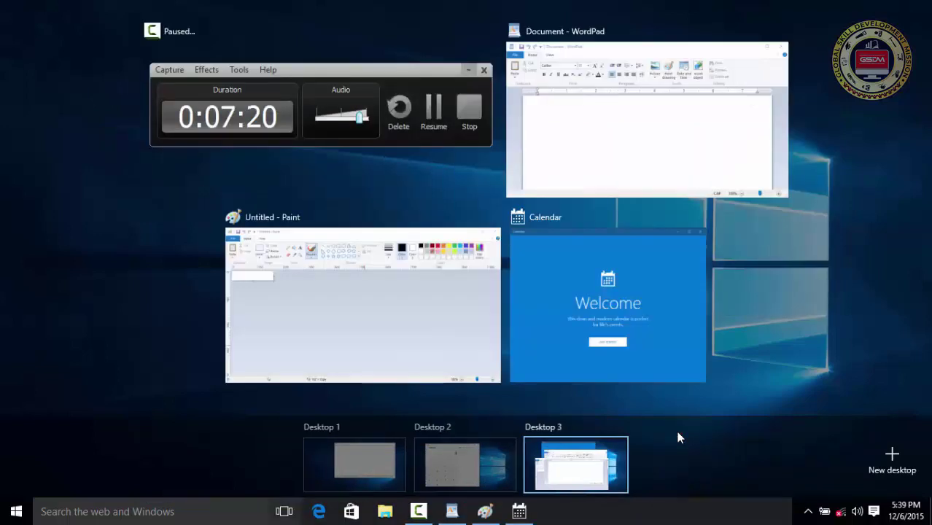
pyautogui.click(591, 469)
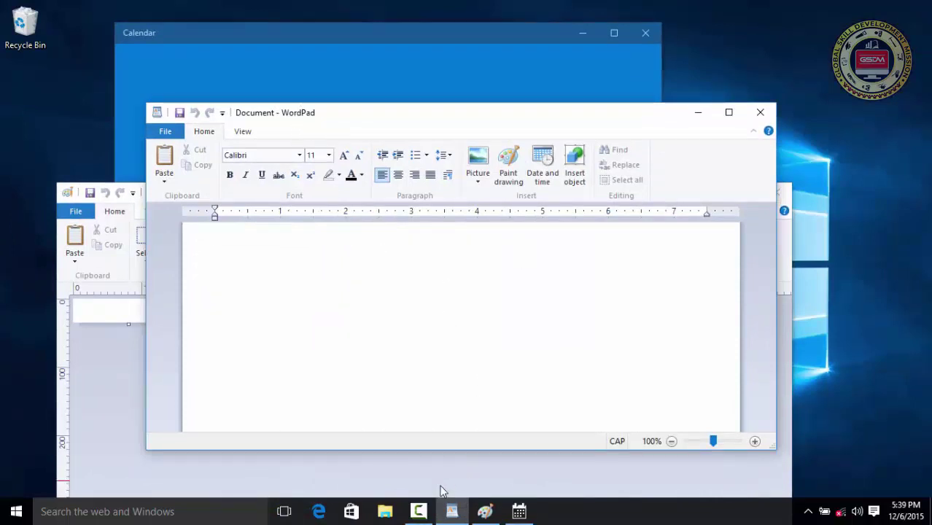
# Close Desktop 3 in Task View and switch to Desktop 2.
pyautogui.click(285, 512)
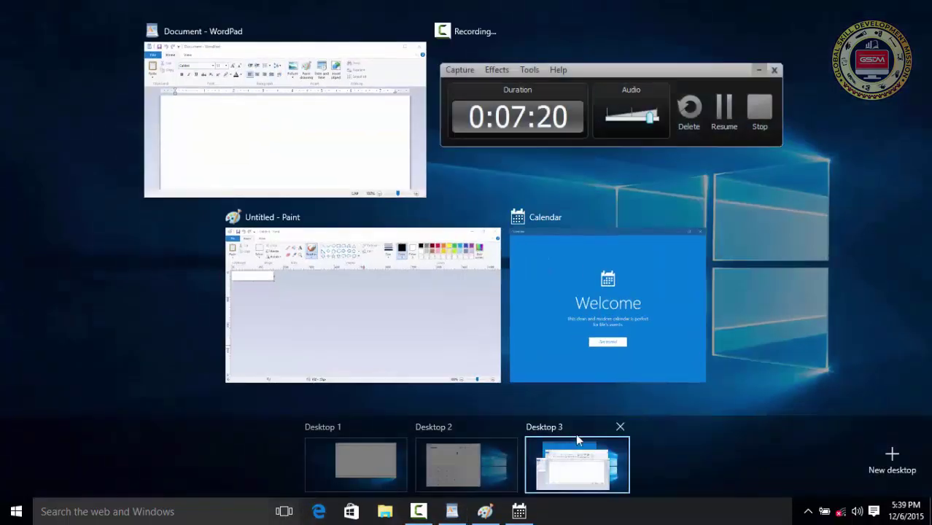
pyautogui.click(621, 427)
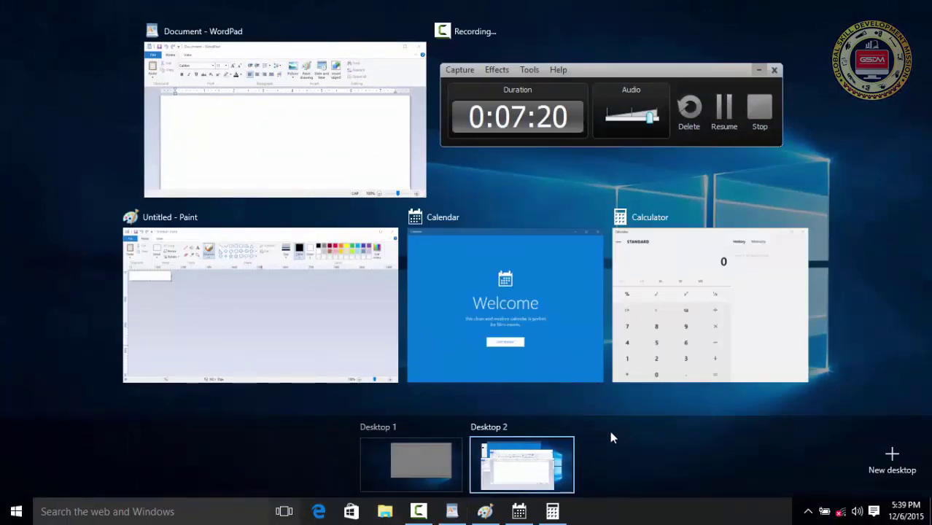
pyautogui.click(530, 460)
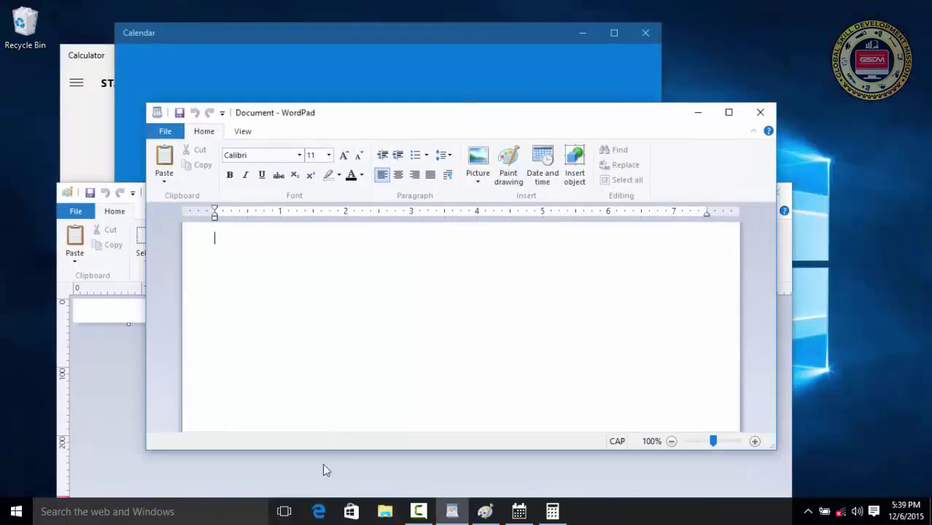
# Close Desktop 2 in Task View and return to the single remaining desktop.
pyautogui.click(283, 511)
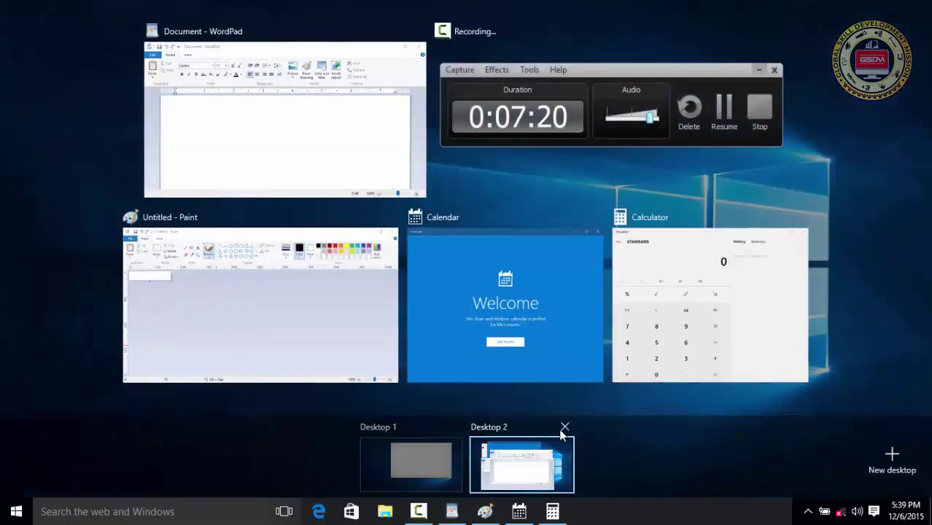
pyautogui.click(564, 429)
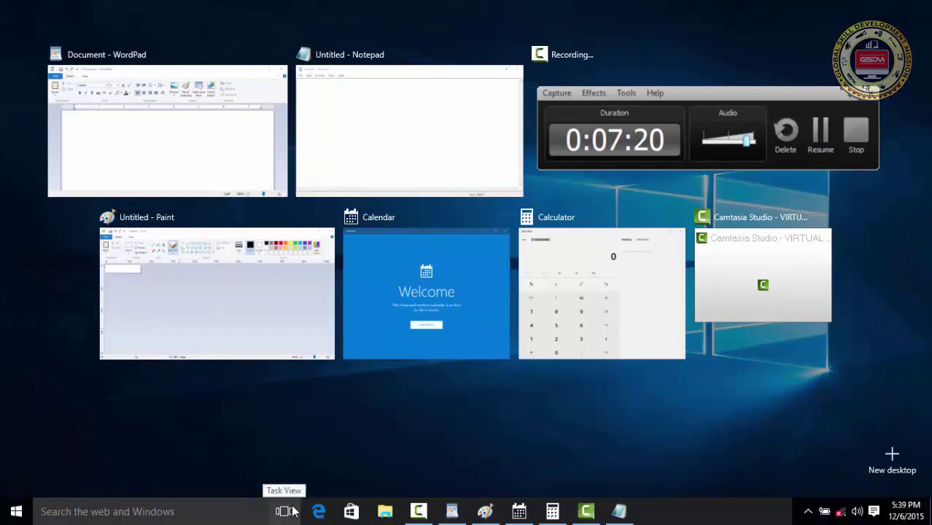
pyautogui.click(356, 421)
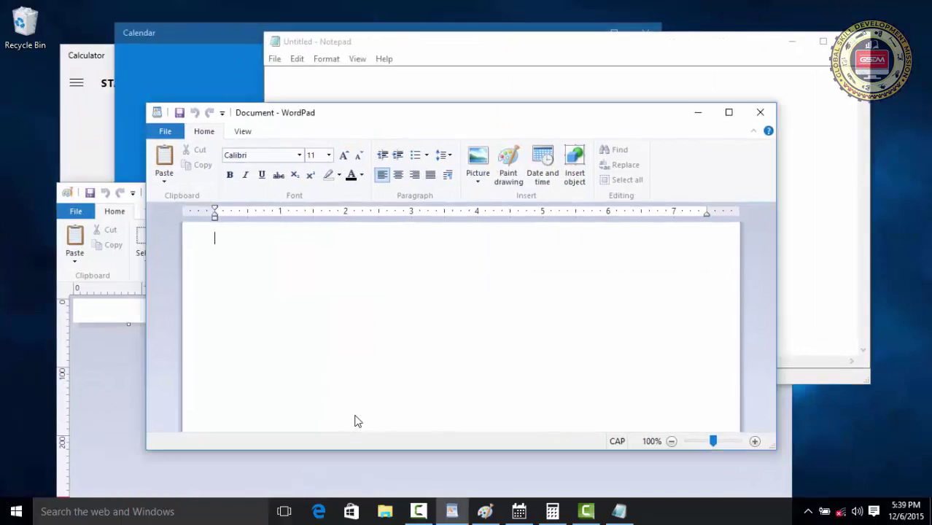